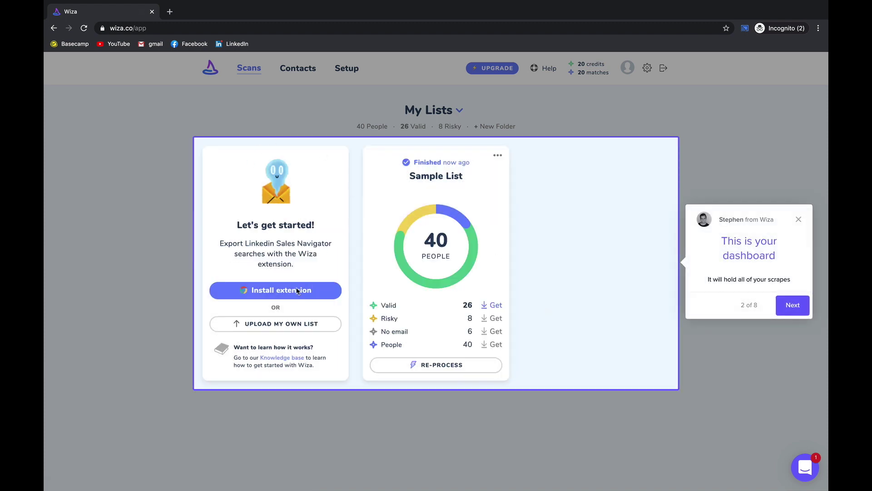
Step: Skip through the Wiza product tour and open the extension's Chrome Web Store page
left_click(792, 310)
left_click(629, 299)
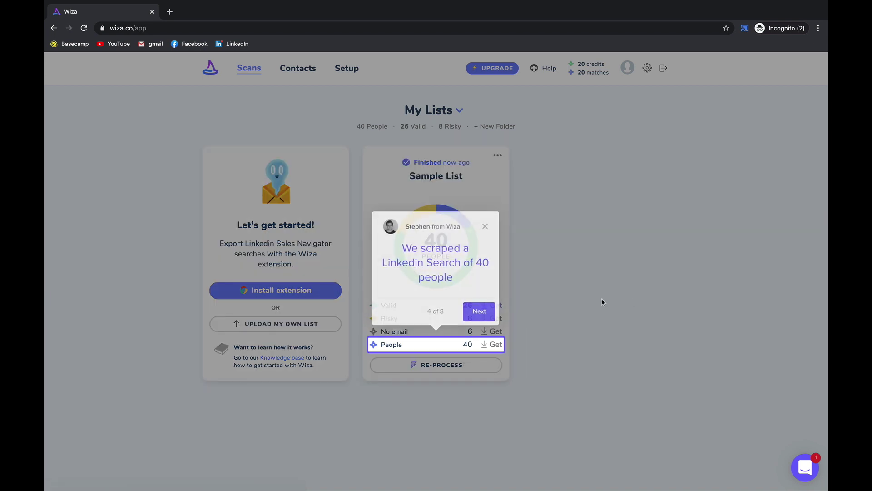
left_click(479, 310)
left_click(479, 272)
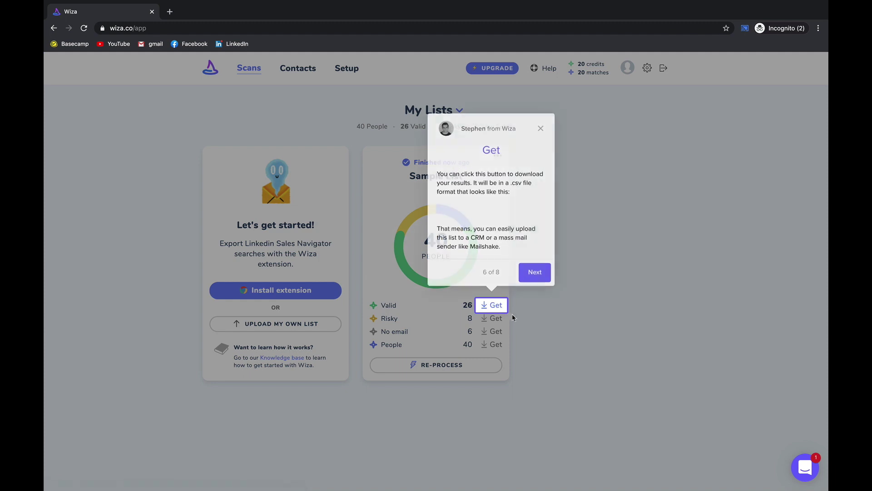
left_click(491, 305)
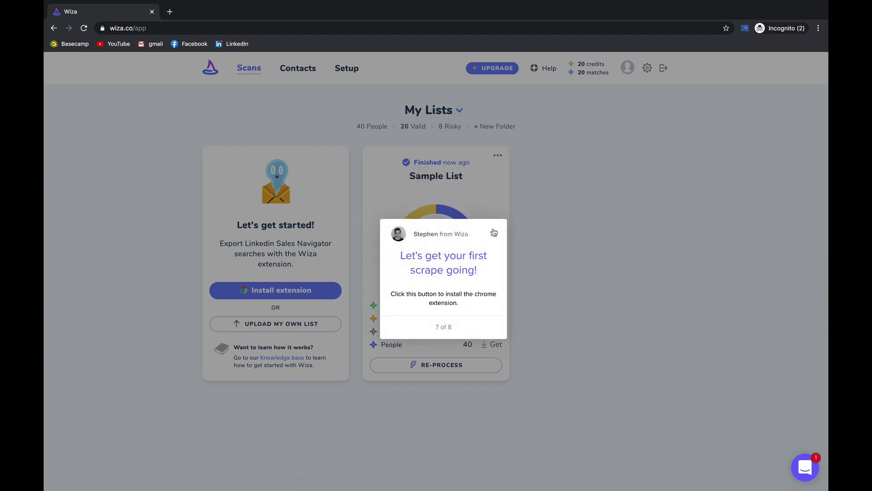
left_click(493, 232)
left_click(296, 289)
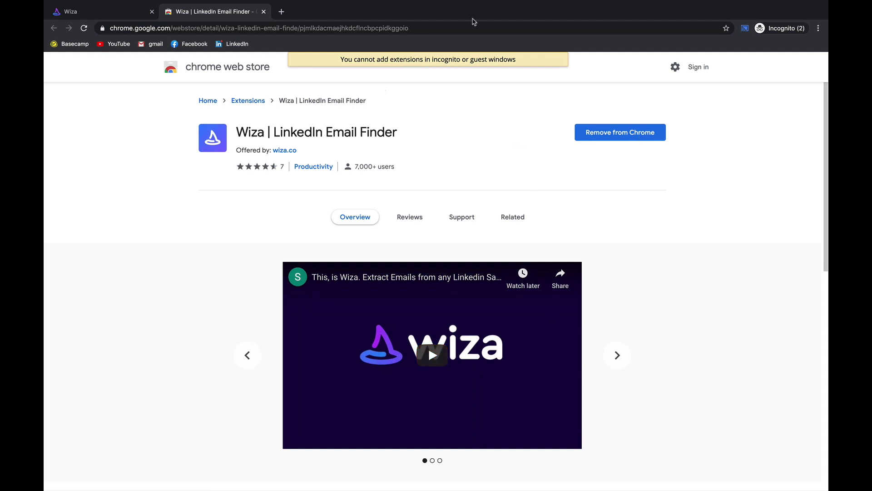
Step: Check the Incognito profile menu, then return to the Wiza dashboard tab
left_click(779, 29)
left_click(597, 111)
key("ctrl+shift+Tab")
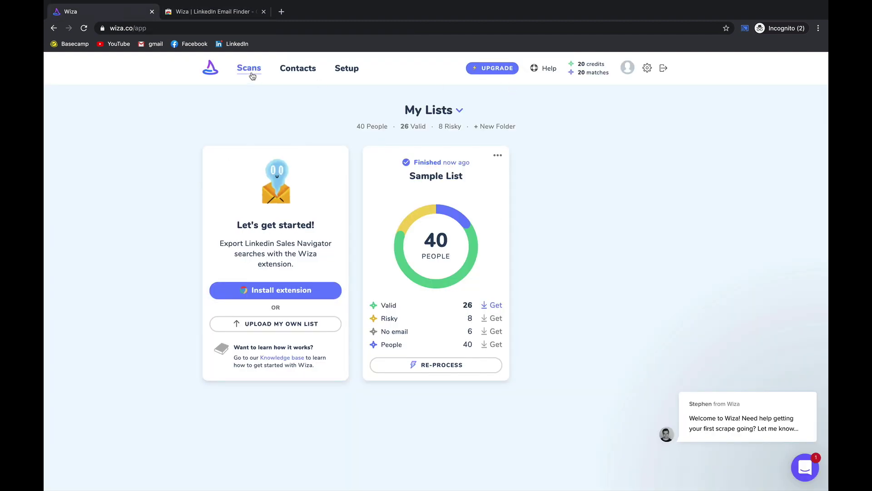
Step: Browse Wiza's Contacts and Setup pages, including the available CRM integrations
left_click(295, 71)
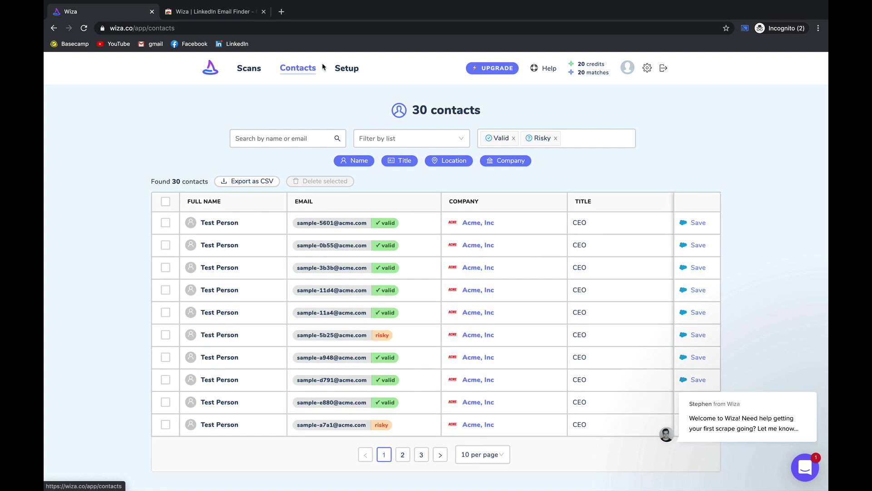
left_click(343, 70)
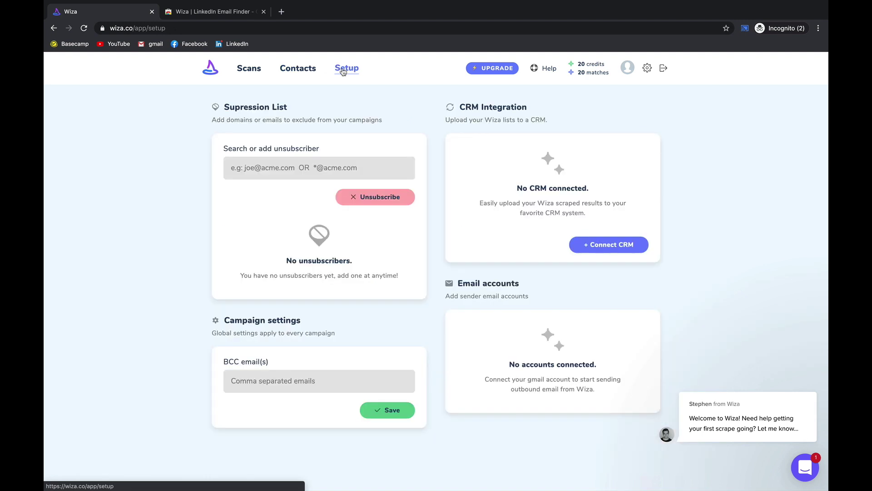
left_click(610, 248)
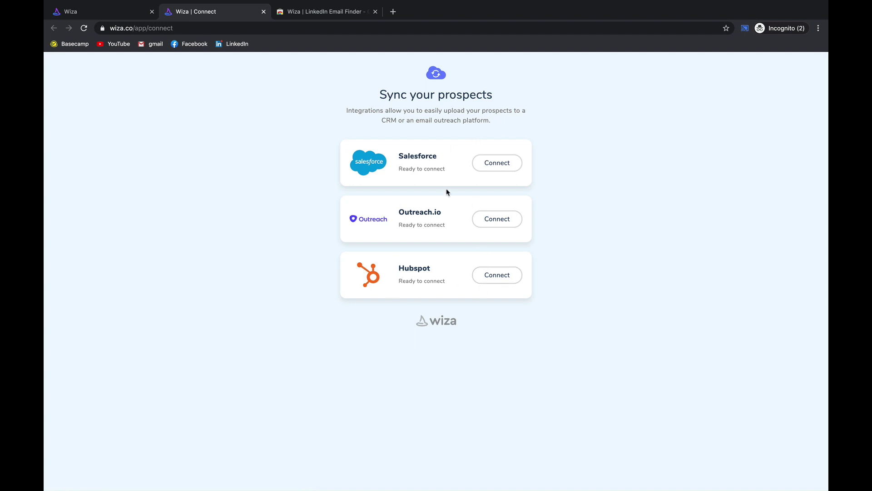
left_click(263, 12)
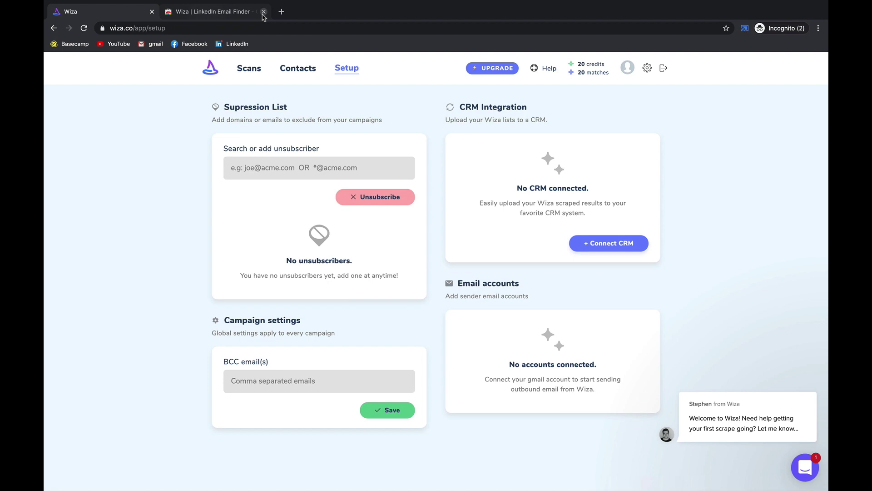
Step: Close the incognito Wiza tabs, filter leads to 'Posted in past 30 days', and export with Wiza
left_click(264, 11)
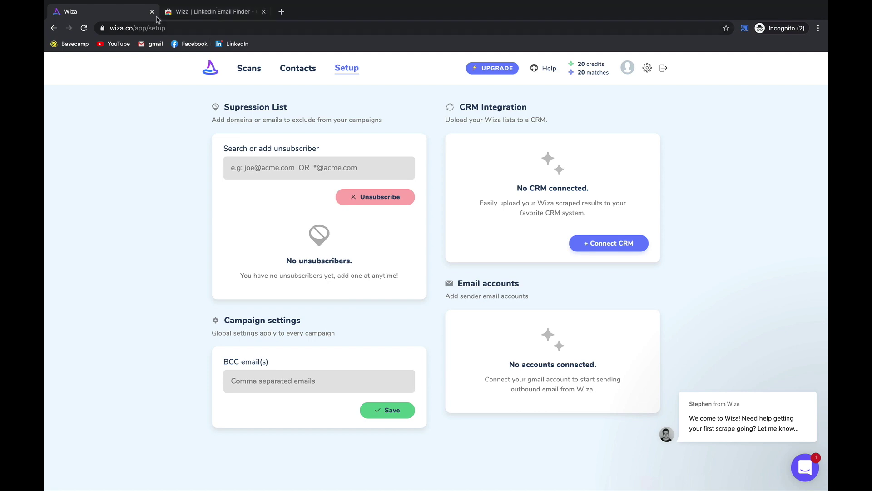
left_click(152, 12)
scroll(146, 341, "down", 1)
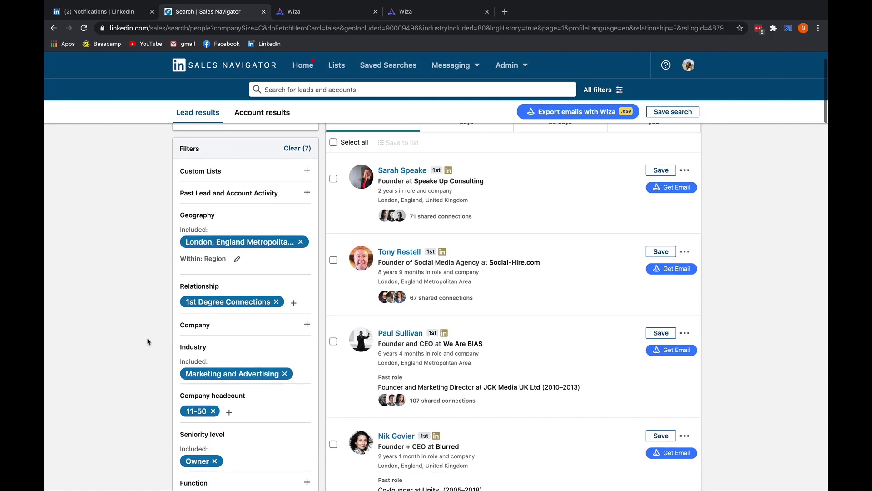
scroll(575, 218, "up", 1)
left_click(546, 152)
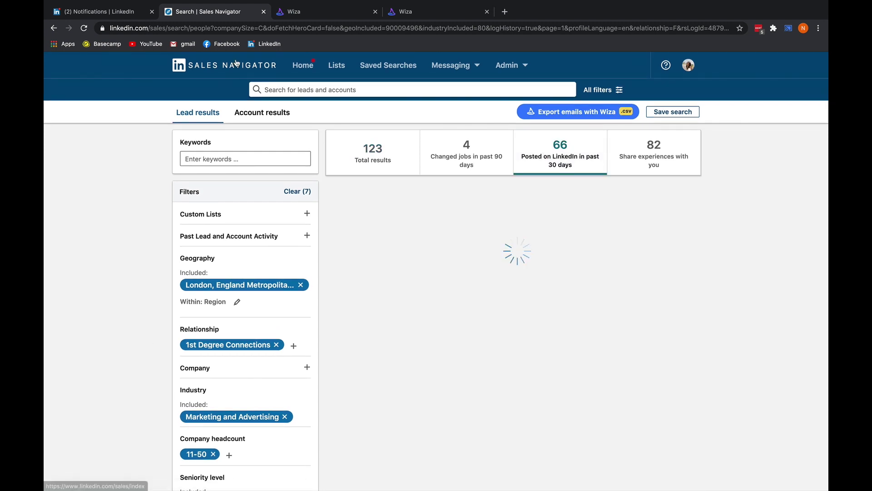
left_click(608, 114)
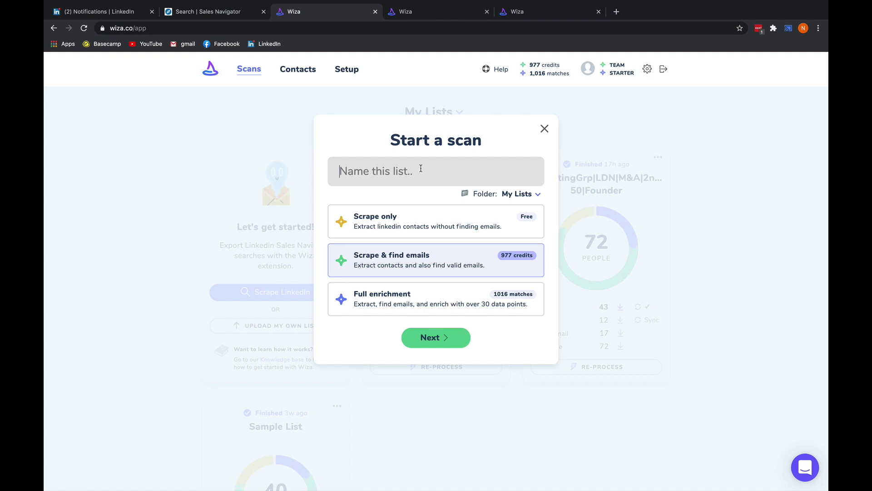
Step: Name the scan '1st|LDN|M&A|11-50|Owner|Actv.' and choose Full enrichment
type("LDN|M")
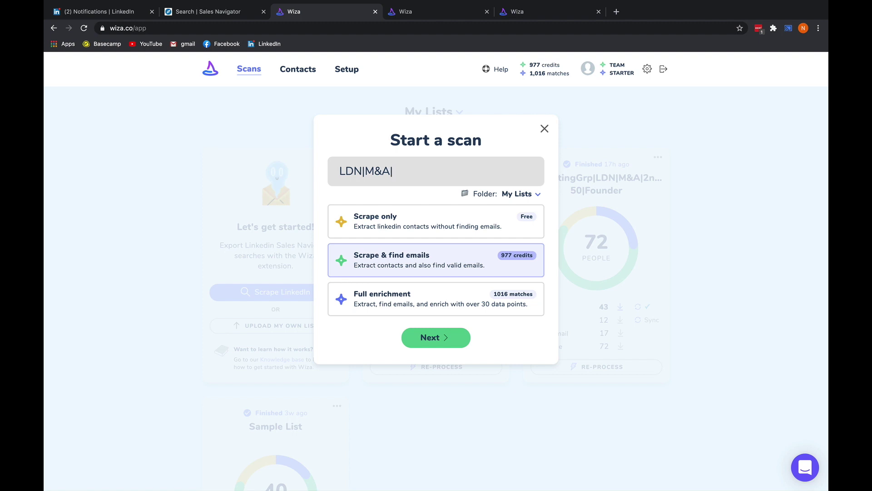
type("&A|11-50|")
left_click(337, 173)
type("1st|")
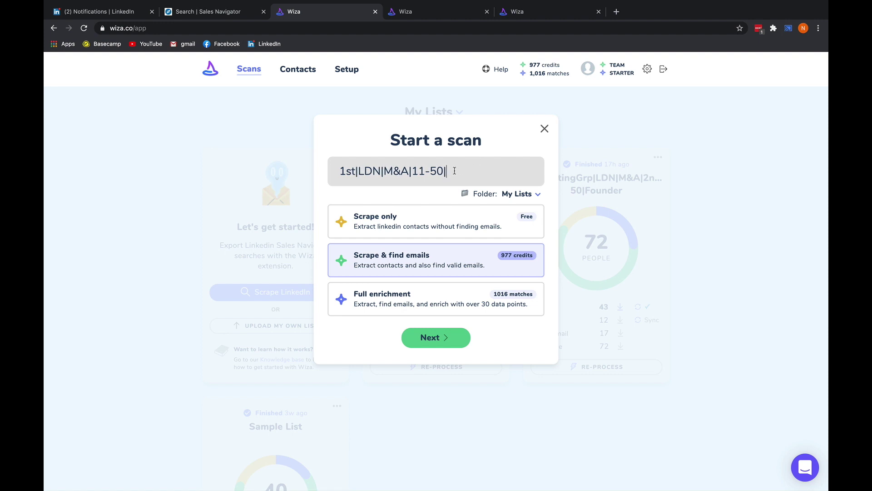
type("Owner|Actv.")
left_click(418, 305)
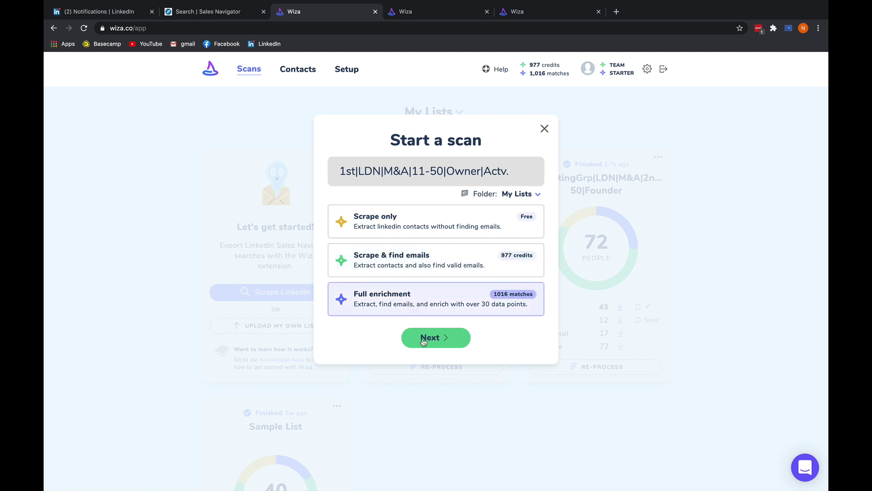
left_click(445, 338)
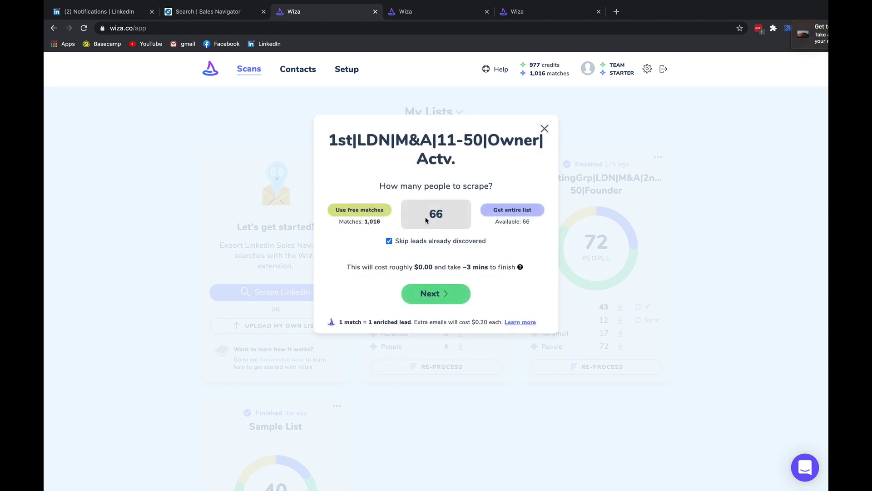
Step: Scrape 20 of the 66 people, exclude generic emails, and start the scan
left_click_drag(452, 218, 415, 217)
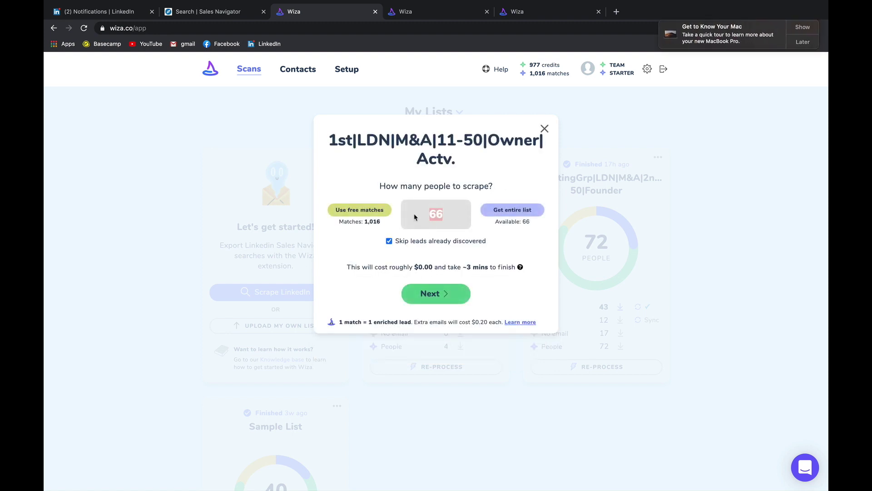
type("20")
left_click(452, 294)
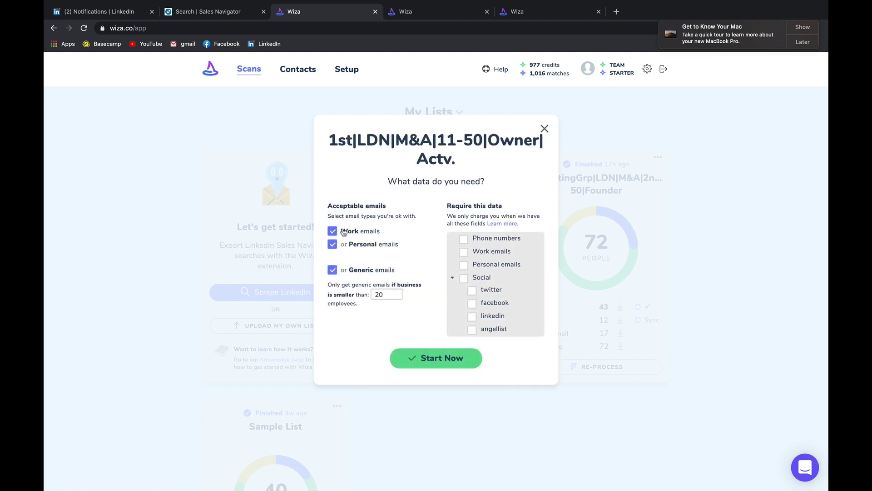
left_click(332, 272)
scroll(475, 297, "down", 2)
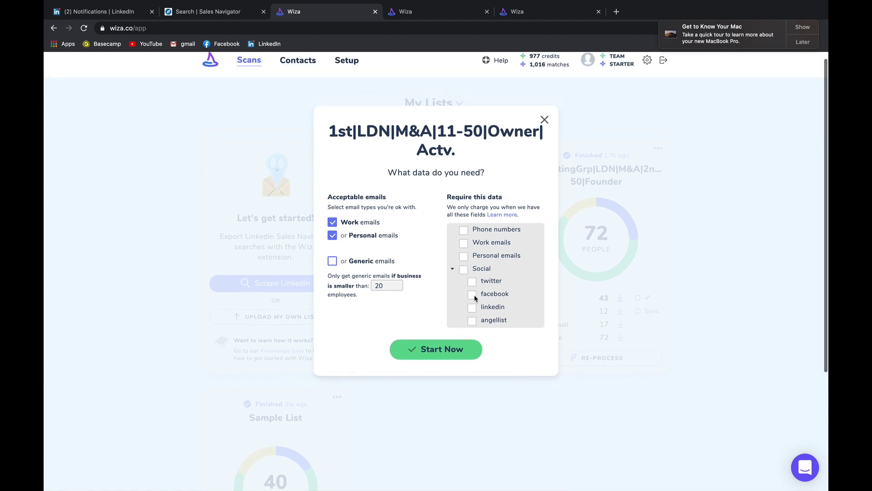
left_click(439, 363)
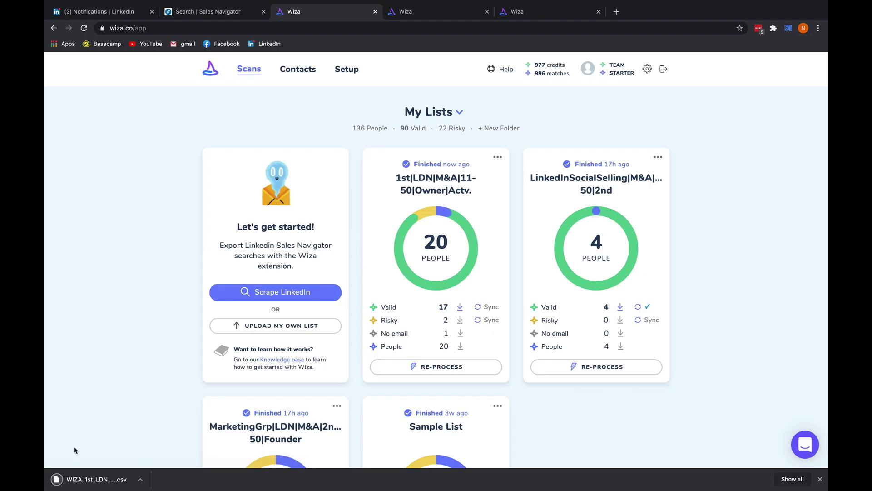
Step: Open the finished scan's downloaded contact CSV in Numbers
left_click(99, 480)
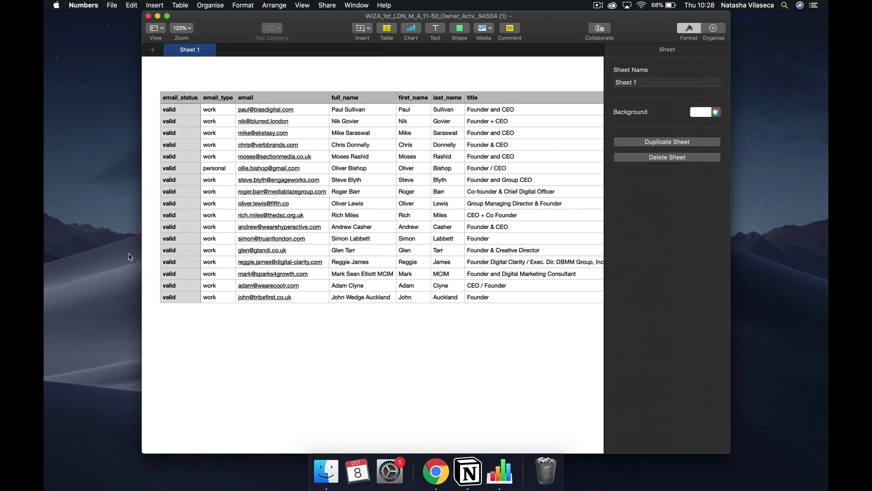
Step: Maximize the Numbers window, hide the sidebar, and inspect the email_type, email and title columns
left_click(168, 16)
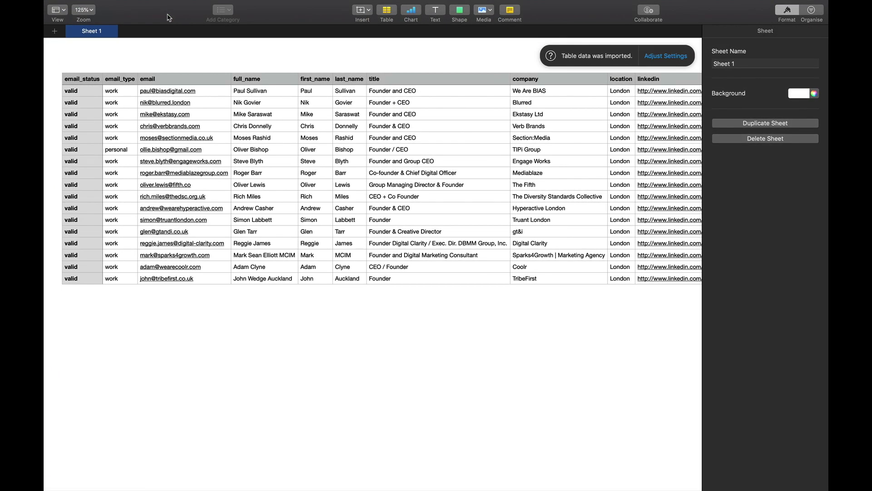
left_click(794, 7)
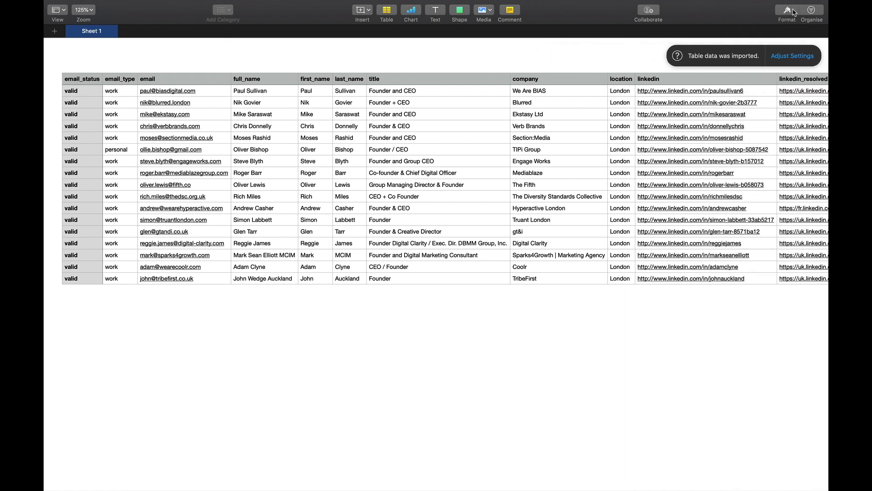
left_click(120, 82)
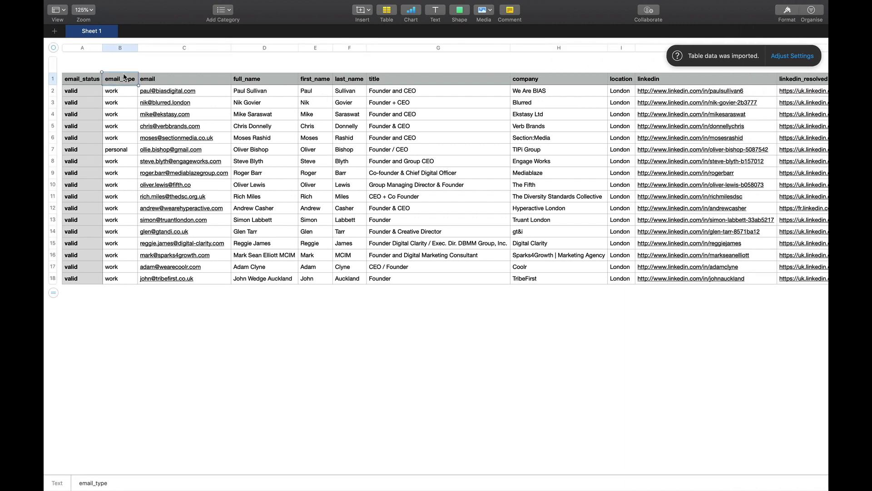
left_click(178, 83)
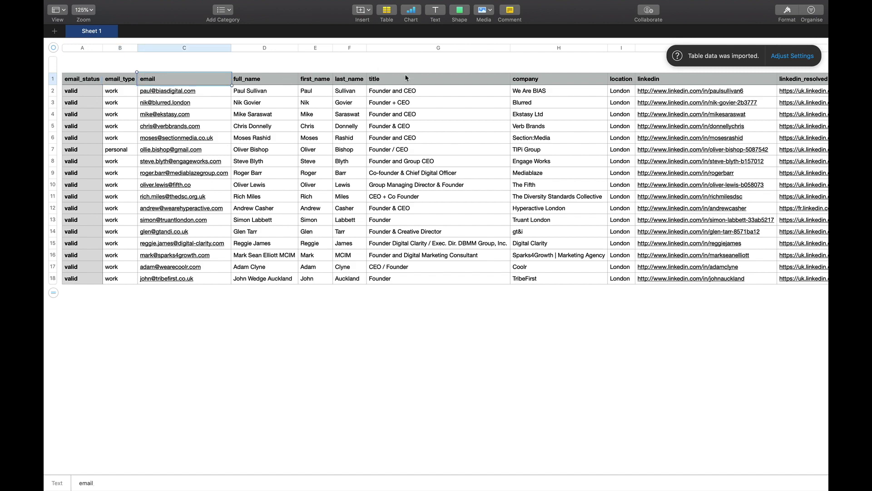
left_click(435, 83)
Step: Open the first contact's LinkedIn profile (J2) and company page (L2), returning to Numbers each time
scroll(436, 82, "right", 10)
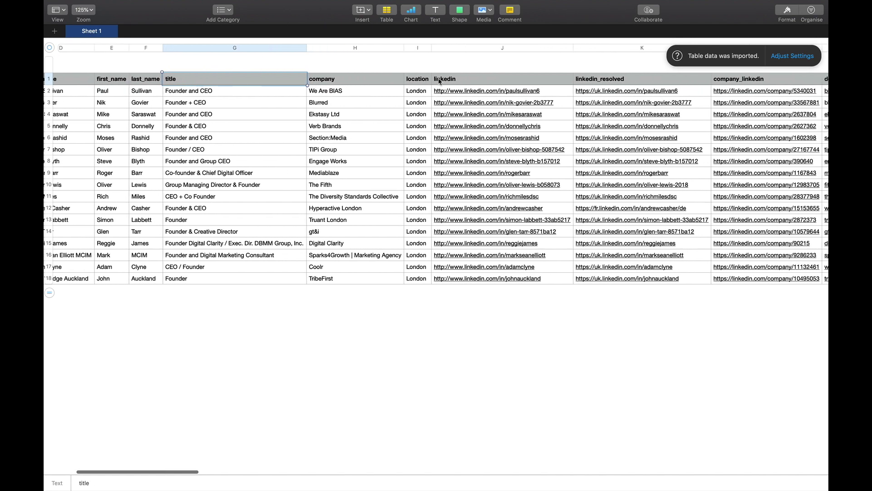
left_click(361, 91)
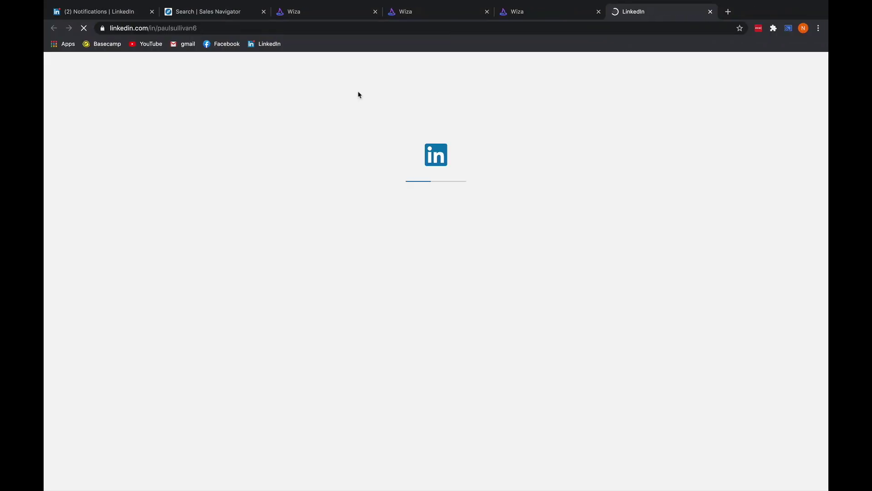
key("ctrl+Left")
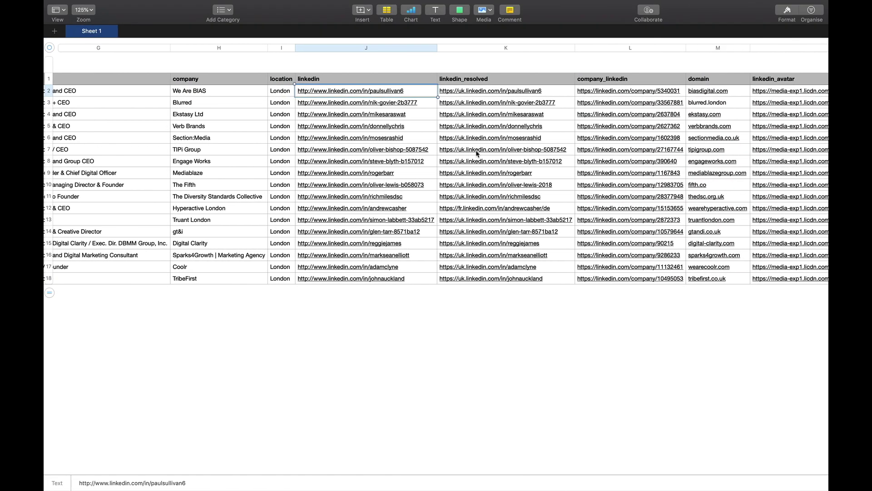
scroll(502, 126, "right", 2)
scroll(501, 125, "right", 5)
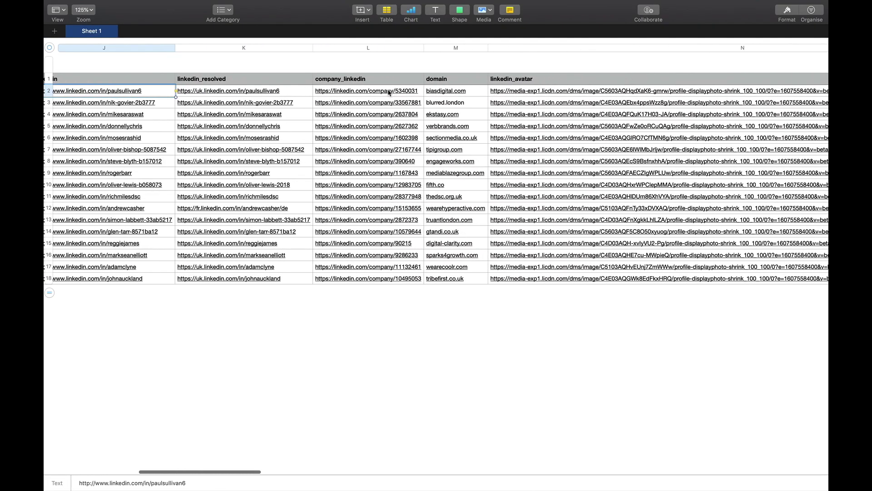
left_click(383, 94)
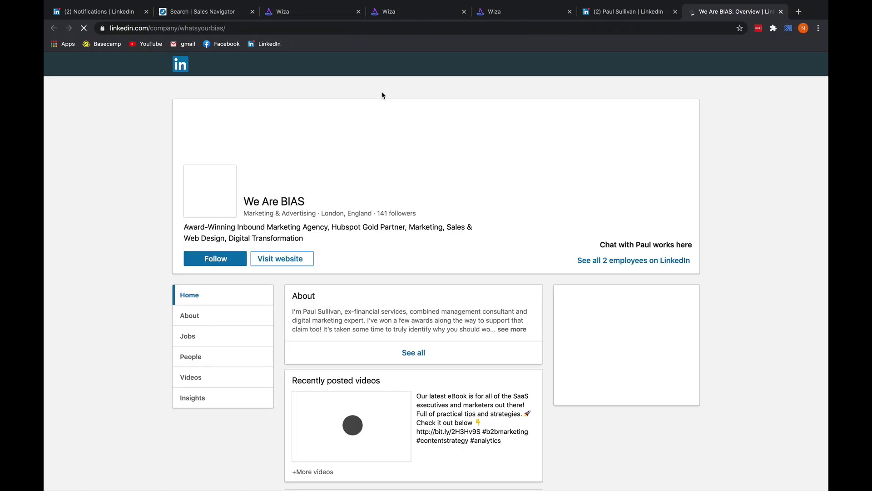
key("ctrl+Left")
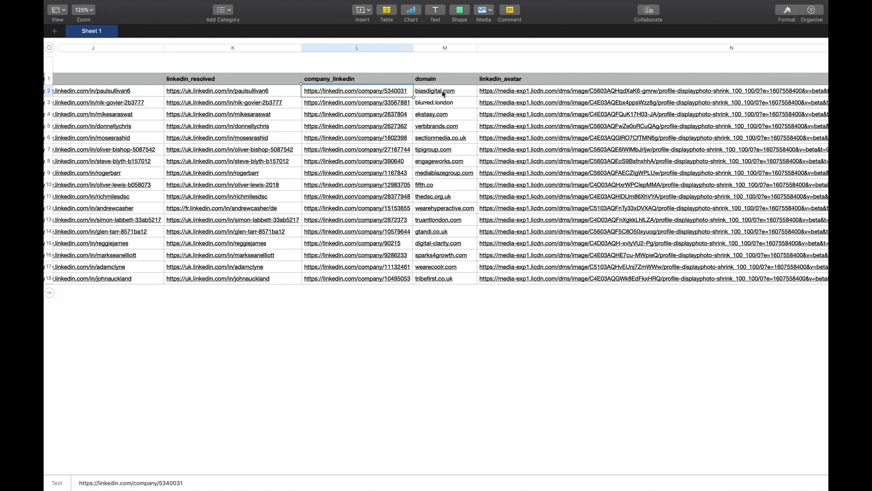
Step: Open the first contact's linkedin_avatar photo link from N2 and return to Numbers
scroll(443, 93, "right", 10)
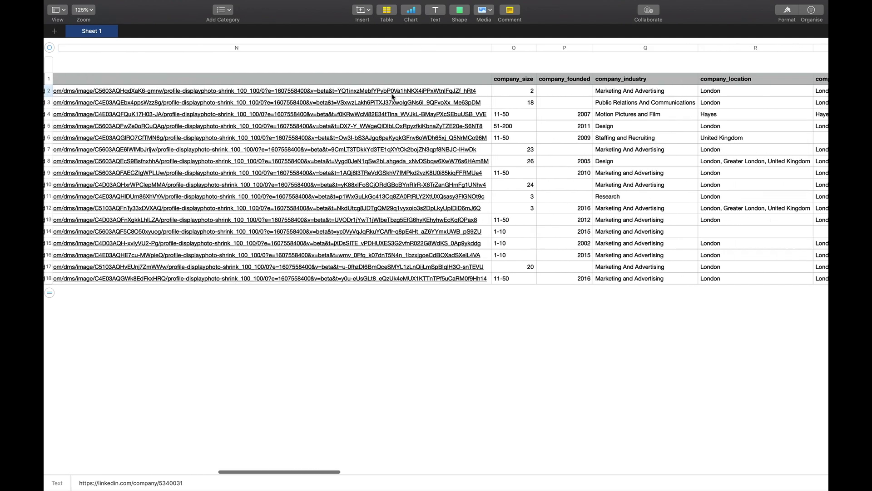
left_click(382, 94)
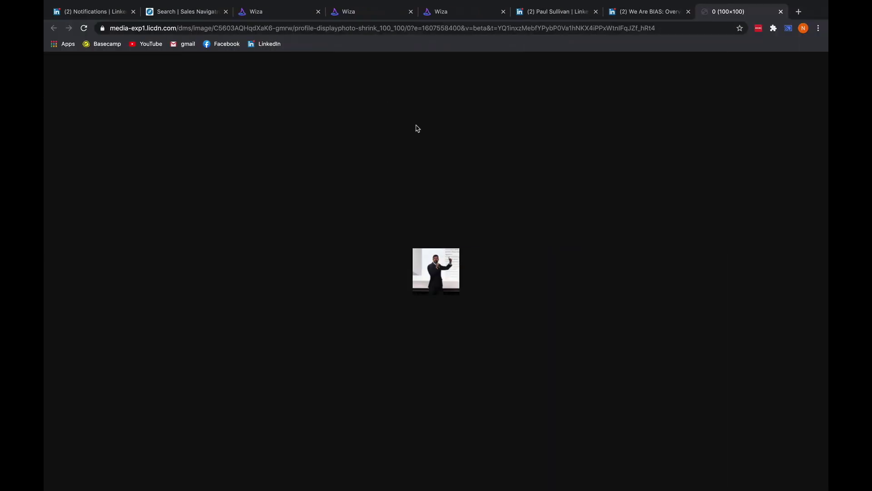
key("super+Tab")
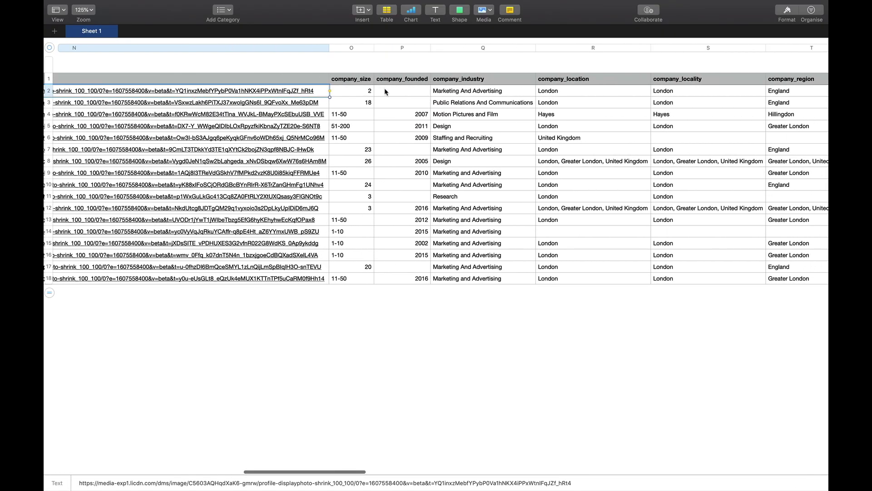
Step: Scroll through the company, skills, interests and personal contact columns, checking the phone number in AK5
scroll(385, 91, "right", 3)
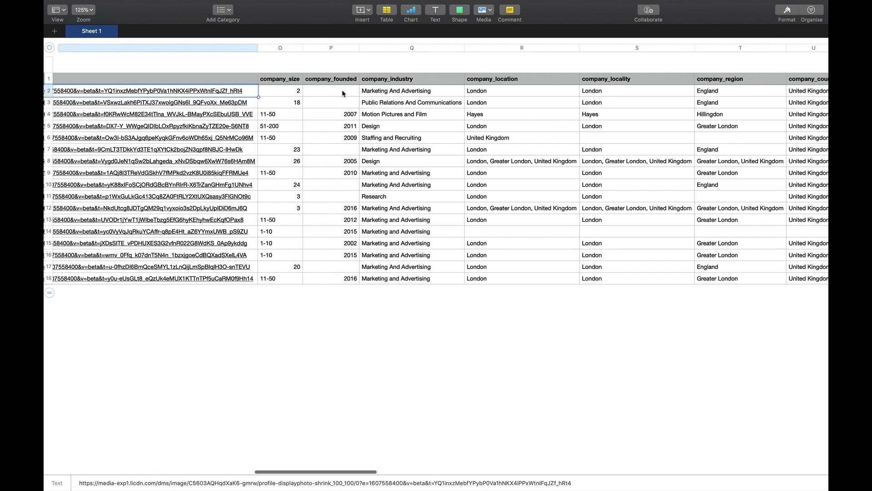
scroll(413, 112, "right", 3)
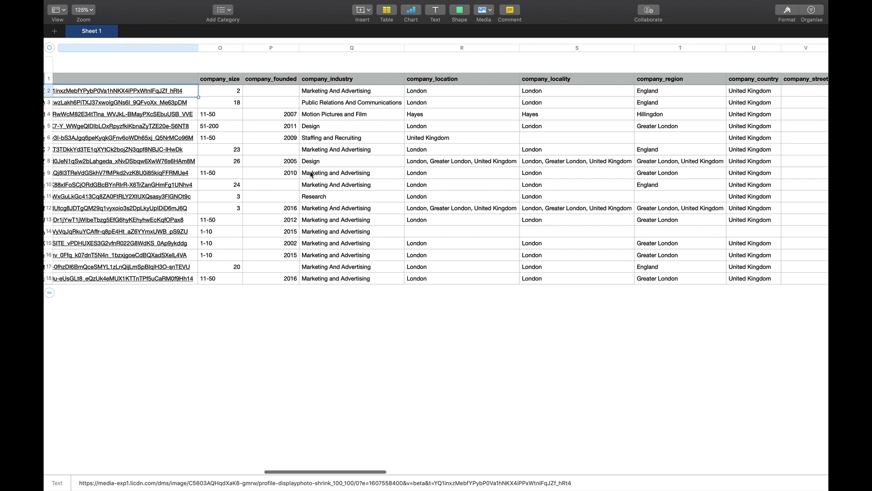
scroll(505, 209, "right", 8)
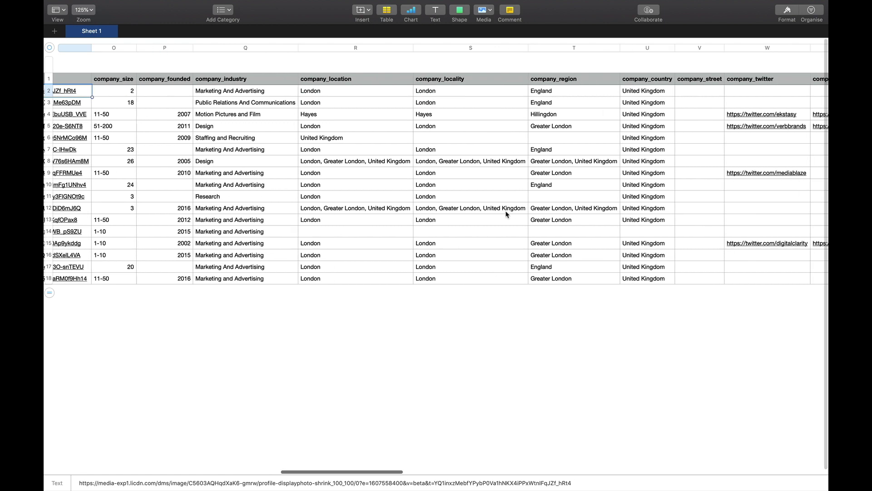
scroll(433, 119, "right", 9)
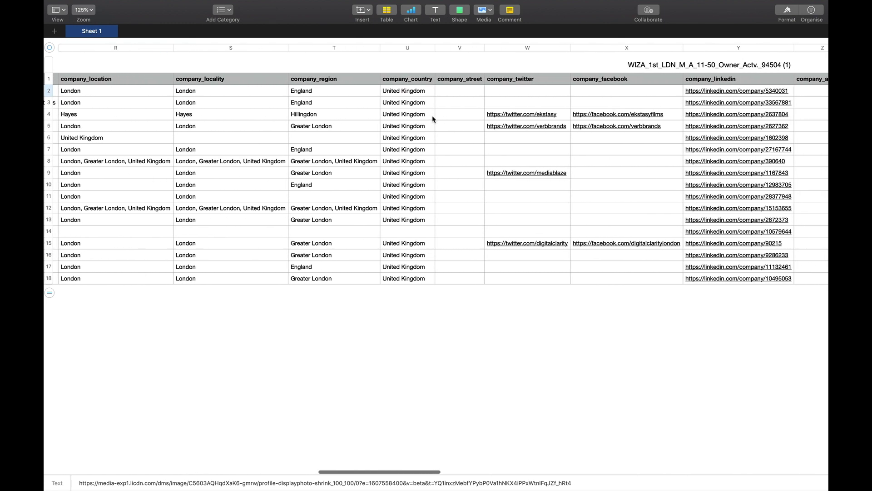
scroll(423, 123, "right", 14)
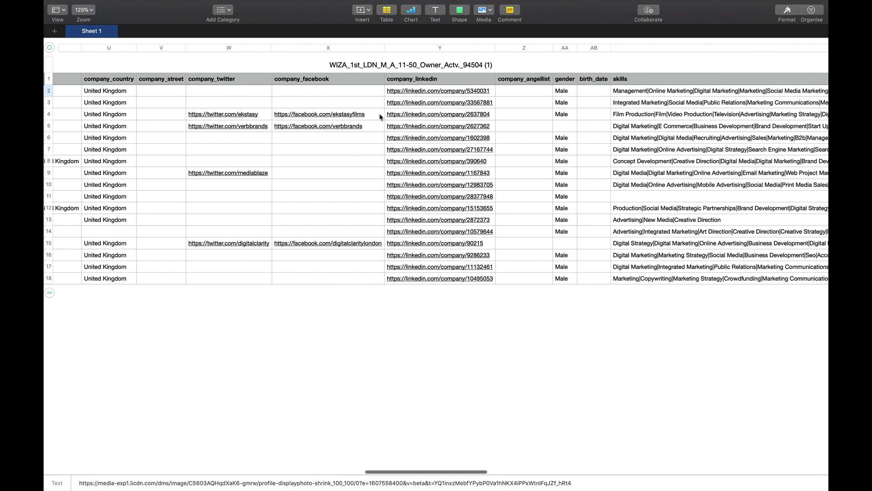
scroll(345, 98, "right", 9)
scroll(275, 131, "right", 8)
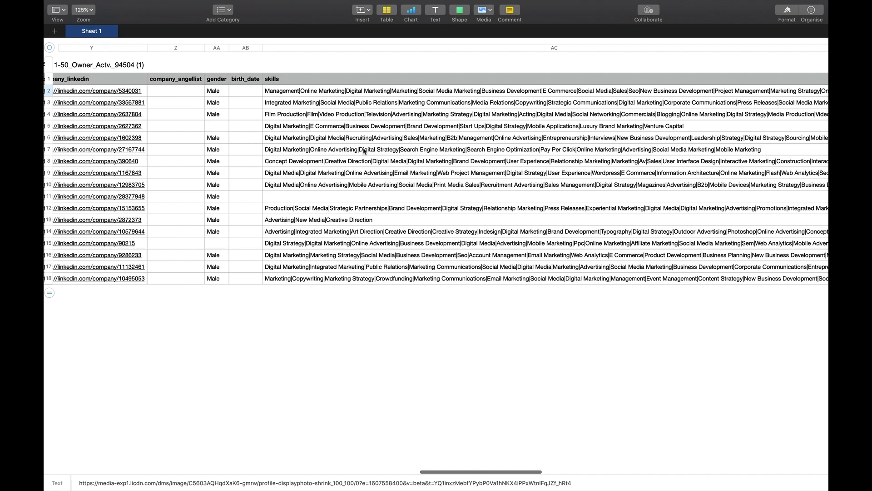
scroll(364, 151, "right", 6)
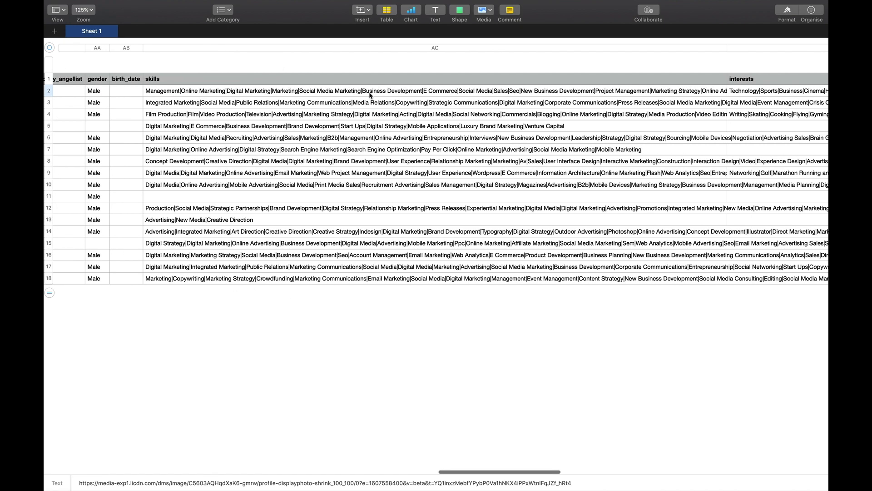
scroll(370, 94, "right", 20)
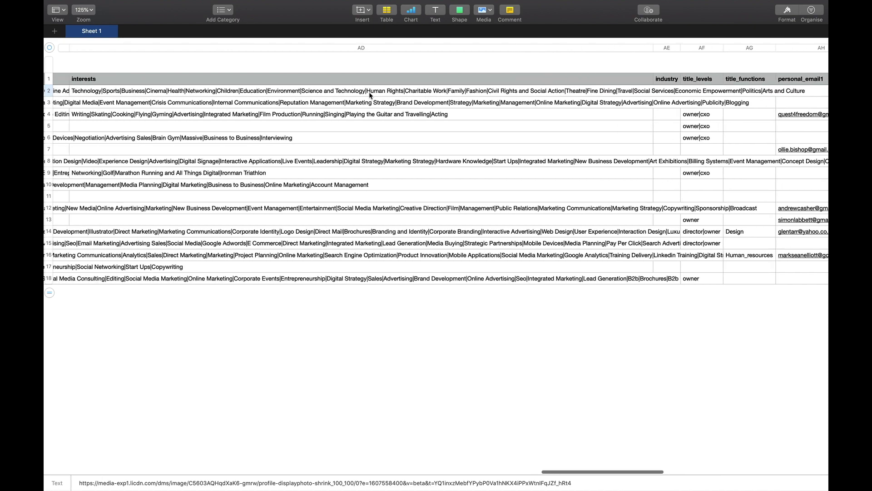
scroll(370, 94, "right", 19)
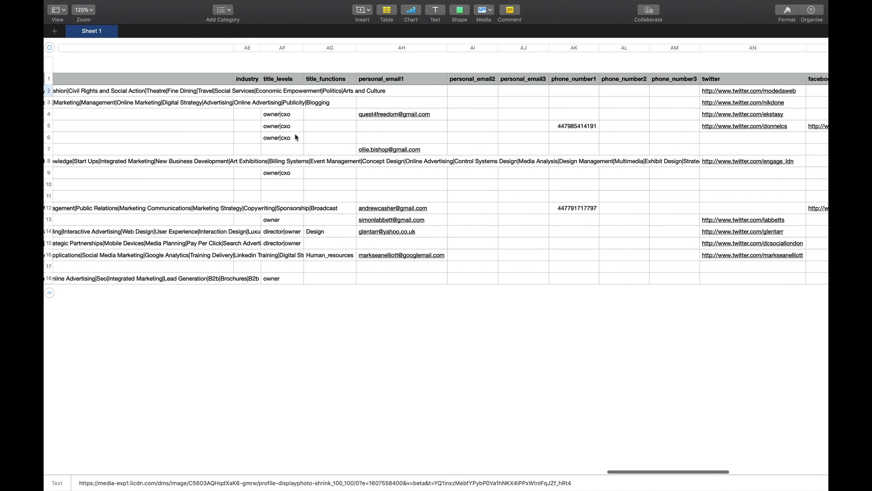
scroll(411, 123, "right", 7)
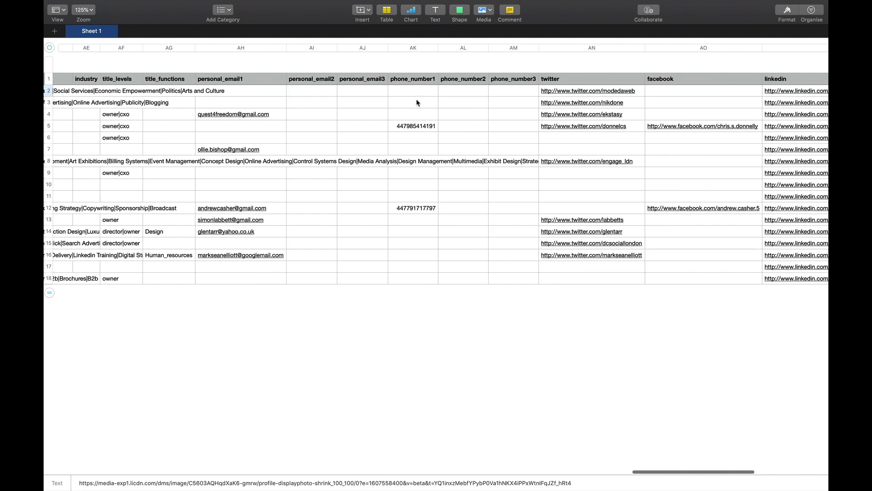
left_click(422, 126)
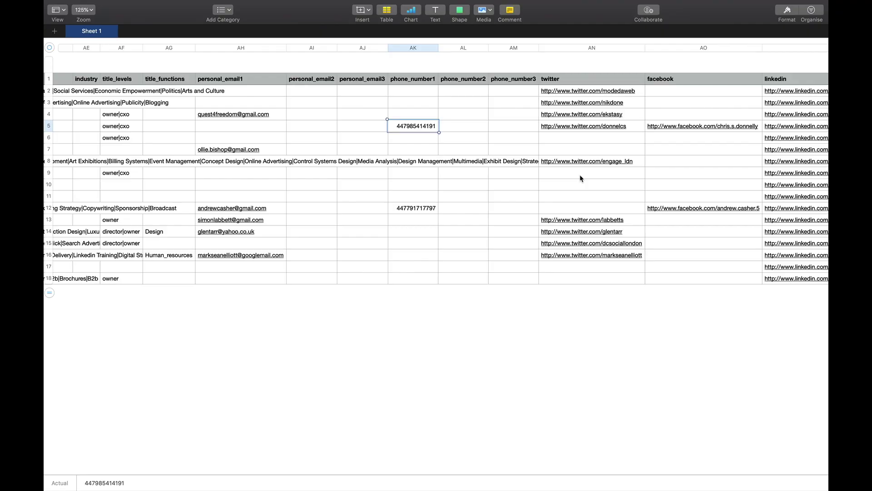
Step: Scroll to the last location columns and back, then start a Wiza prospect sync in Chrome
scroll(581, 177, "right", 15)
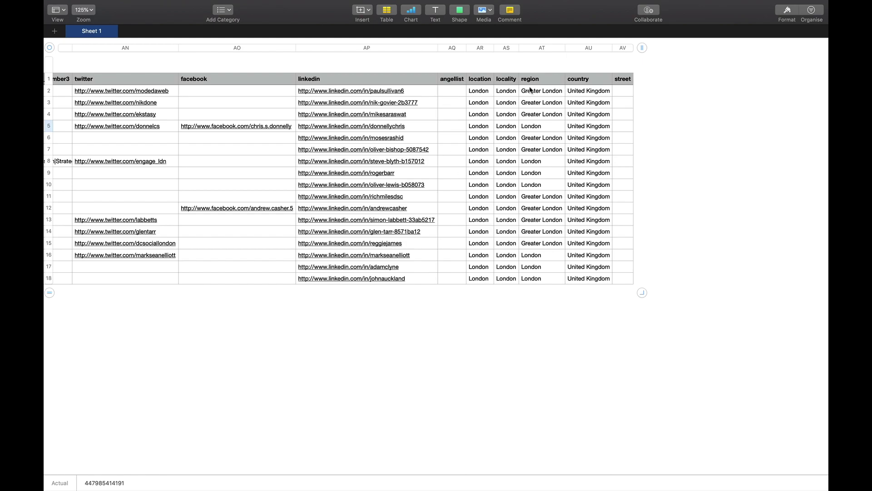
scroll(530, 89, "left", 20)
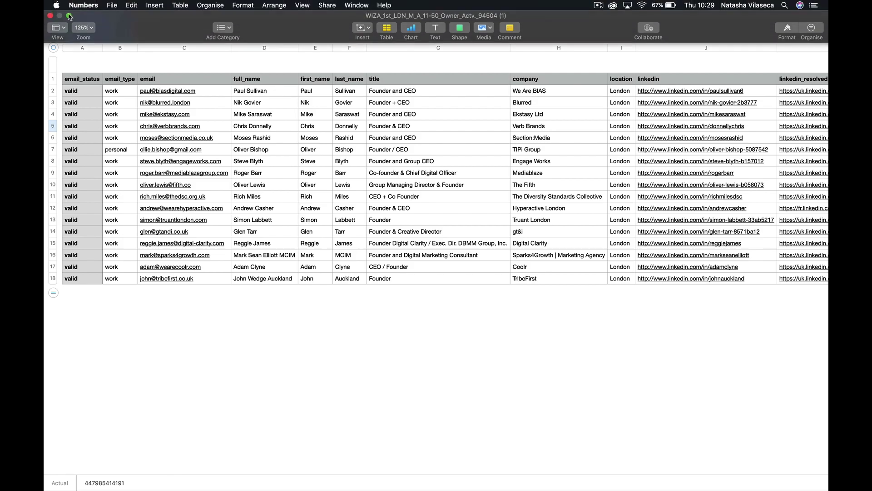
key("super+Tab")
left_click(491, 307)
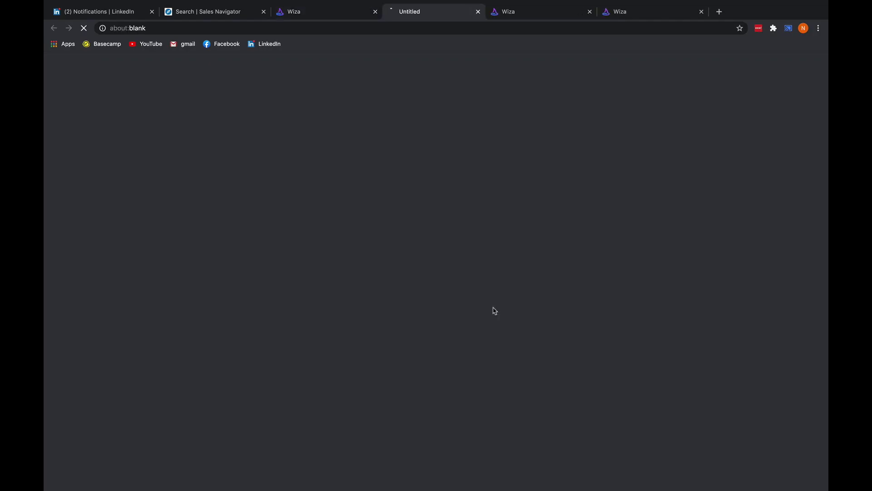